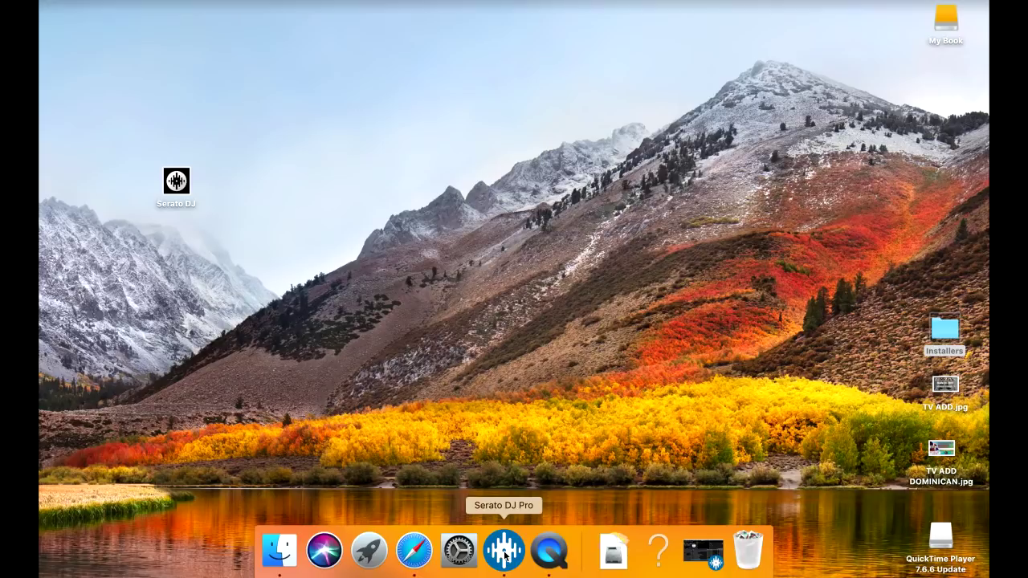
Step: Switch to Serato DJ Pro, show the two-deck view and start playing lovesotoo on deck 1
{"action": "left_click", "coordinate": [704, 554]}
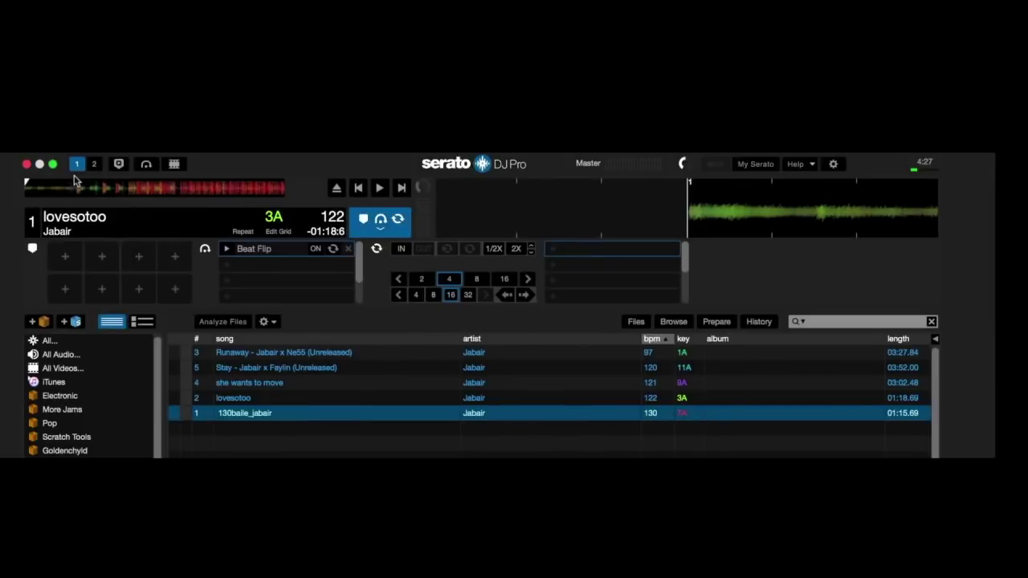
{"action": "left_click", "coordinate": [94, 164]}
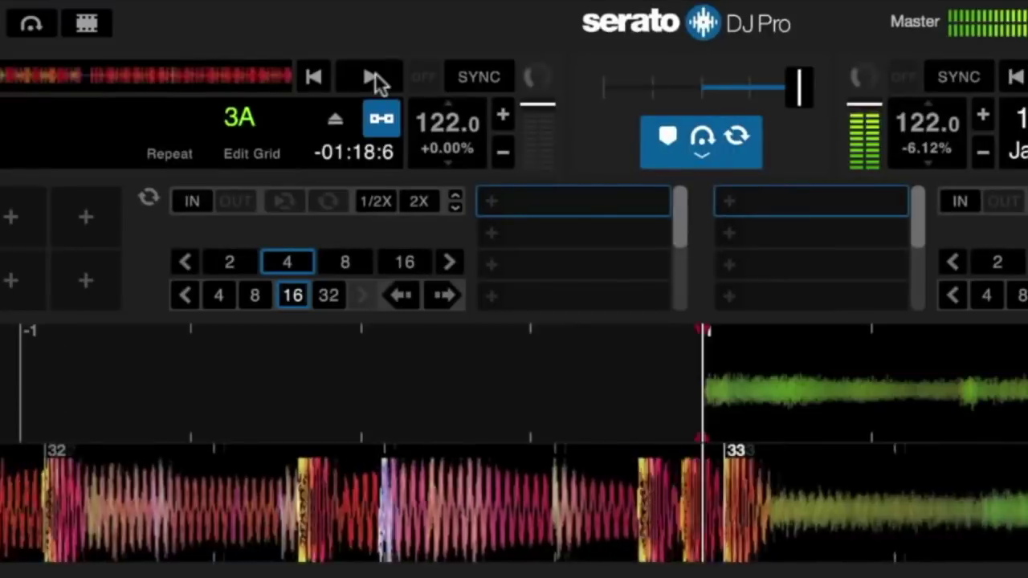
{"action": "left_click", "coordinate": [375, 72]}
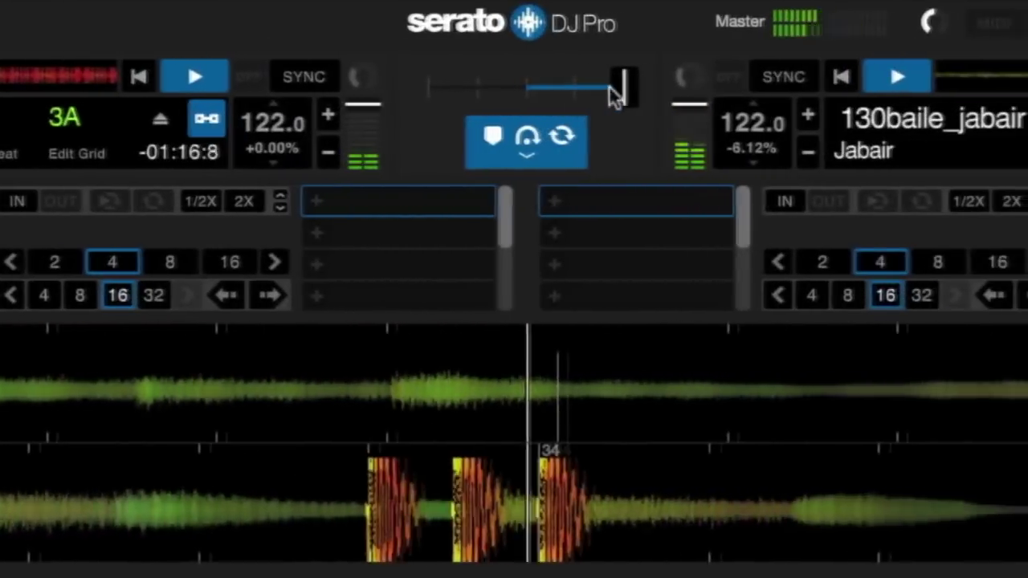
Step: Crossfade from deck 2 to deck 1, holding 130baile_jabair in a 1-beat auto loop during the transition
{"action": "left_click_drag", "start_coordinate": [608, 86], "coordinate": [487, 90]}
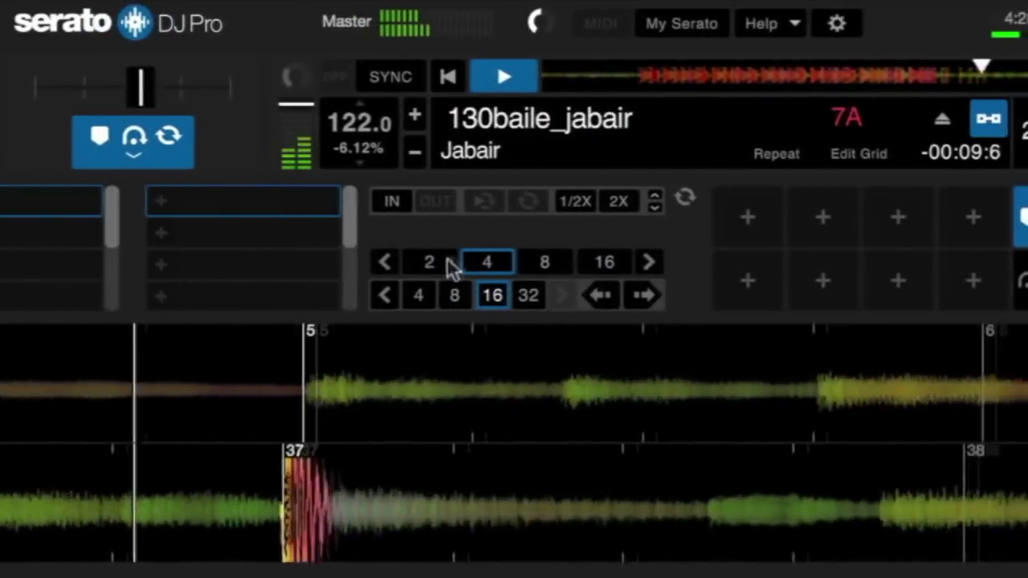
{"action": "left_click", "coordinate": [761, 261]}
{"action": "left_click", "coordinate": [389, 262]}
{"action": "left_click", "coordinate": [390, 263]}
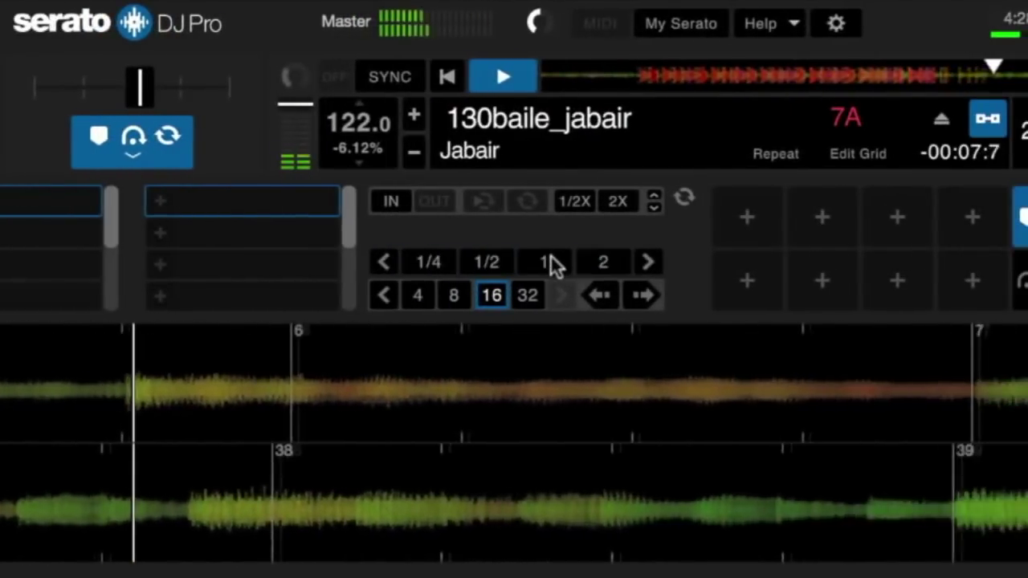
{"action": "left_click", "coordinate": [546, 263]}
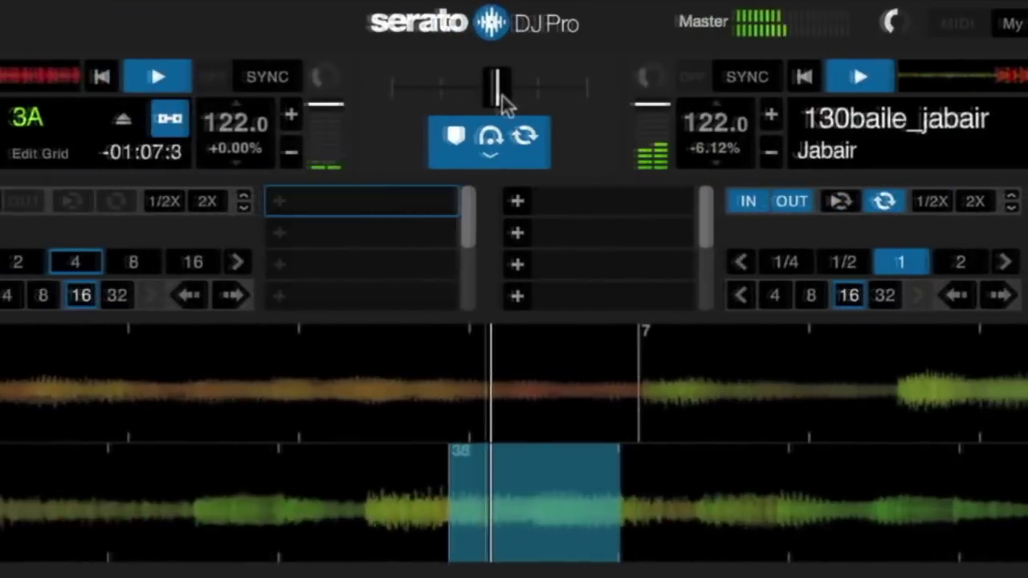
{"action": "left_click_drag", "start_coordinate": [516, 91], "coordinate": [403, 82]}
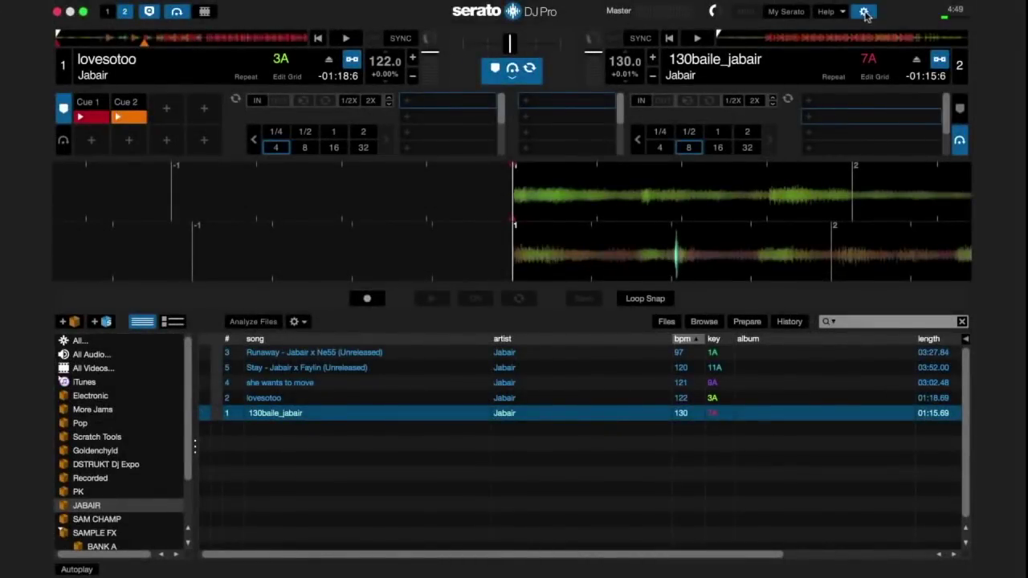
Step: Enable Show Beat Jump Controls in the DJ preferences and return to the decks
{"action": "left_click", "coordinate": [865, 13]}
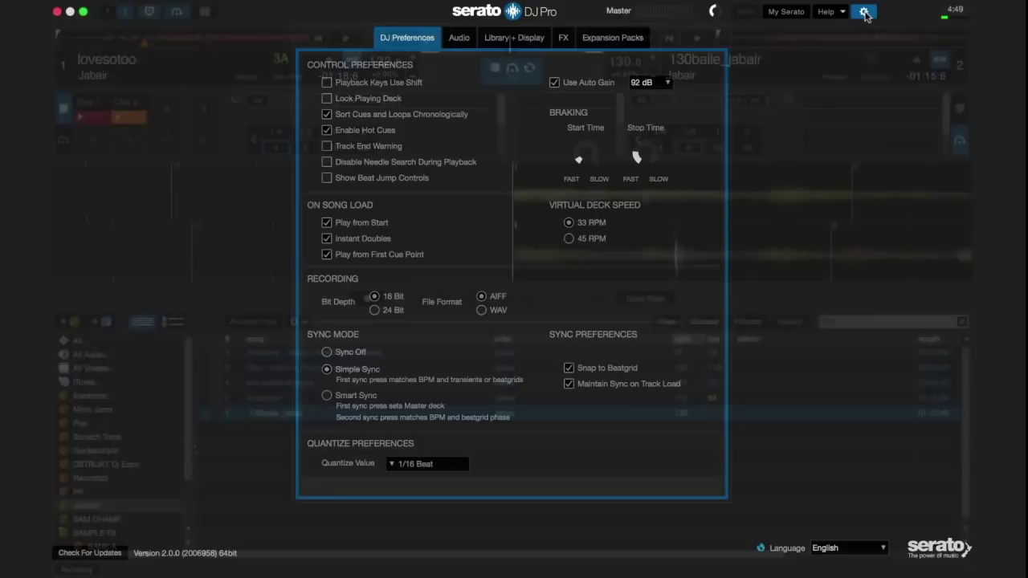
{"action": "left_click", "coordinate": [326, 177]}
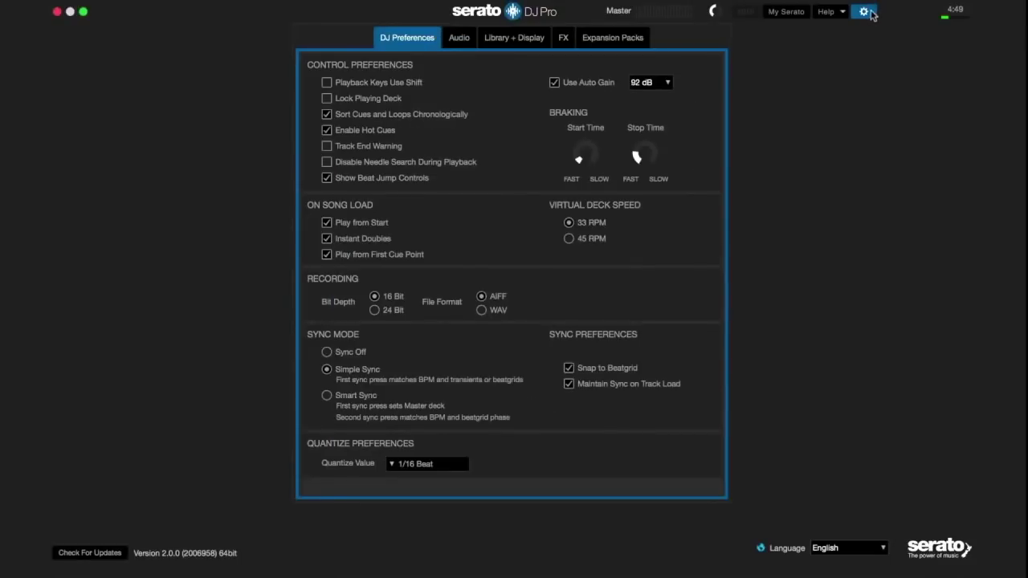
{"action": "left_click", "coordinate": [866, 13]}
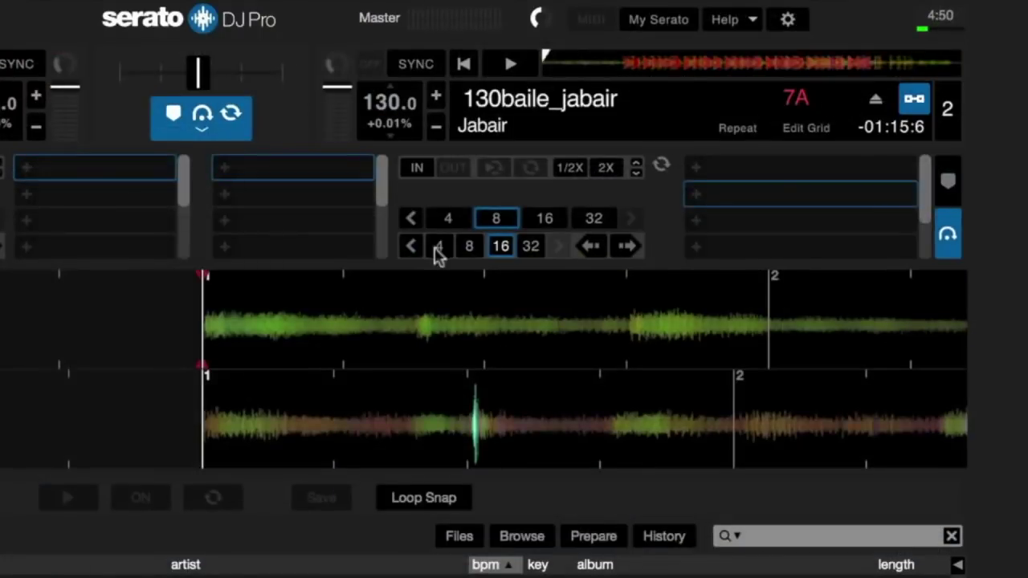
Step: Set deck 2's beat jump size to 1/32 beat
{"action": "left_click", "coordinate": [412, 246]}
{"action": "left_click", "coordinate": [412, 245]}
{"action": "left_click", "coordinate": [412, 245]}
{"action": "left_click", "coordinate": [412, 246]}
{"action": "left_click", "coordinate": [412, 246]}
{"action": "left_click", "coordinate": [412, 246]}
{"action": "left_click", "coordinate": [412, 246]}
{"action": "left_click", "coordinate": [438, 246]}
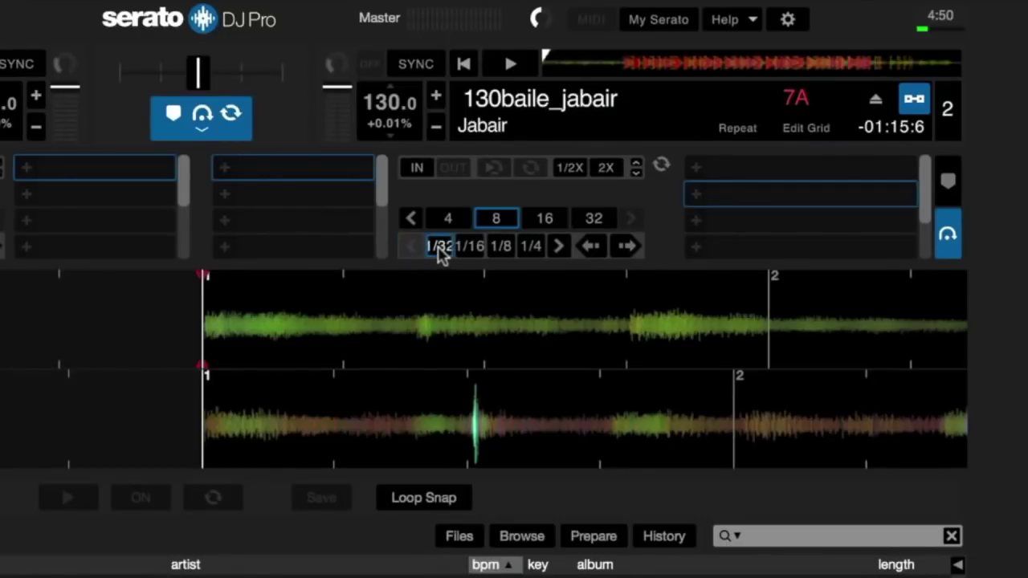
Step: Set deck 2's beat jump size to 32 beats
{"action": "left_click", "coordinate": [559, 246]}
{"action": "left_click", "coordinate": [559, 245]}
{"action": "left_click", "coordinate": [559, 245]}
{"action": "left_click", "coordinate": [559, 246]}
{"action": "left_click", "coordinate": [559, 246]}
{"action": "left_click", "coordinate": [559, 246]}
{"action": "left_click", "coordinate": [559, 246]}
{"action": "left_click", "coordinate": [530, 247]}
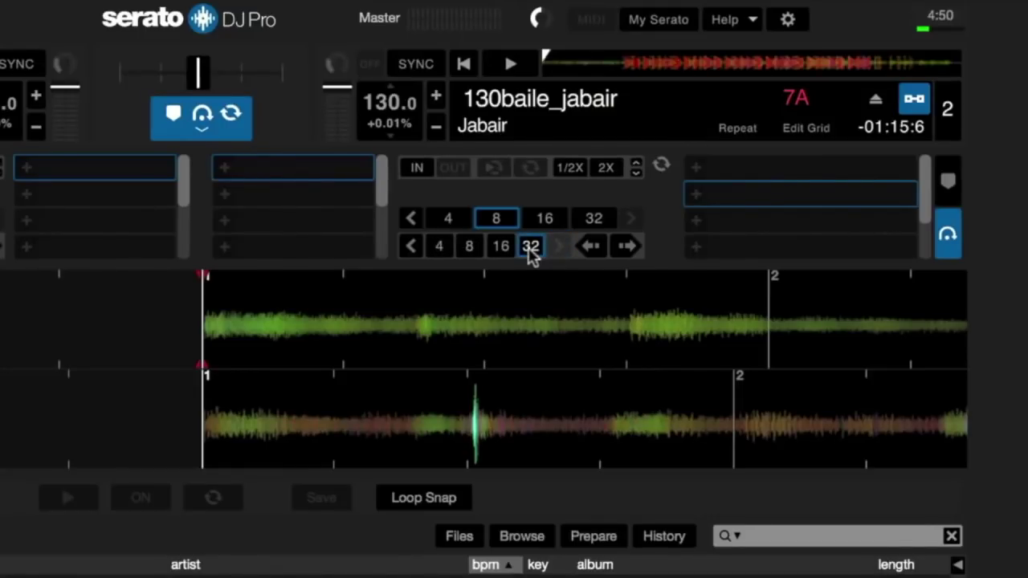
{"action": "left_click", "coordinate": [410, 247]}
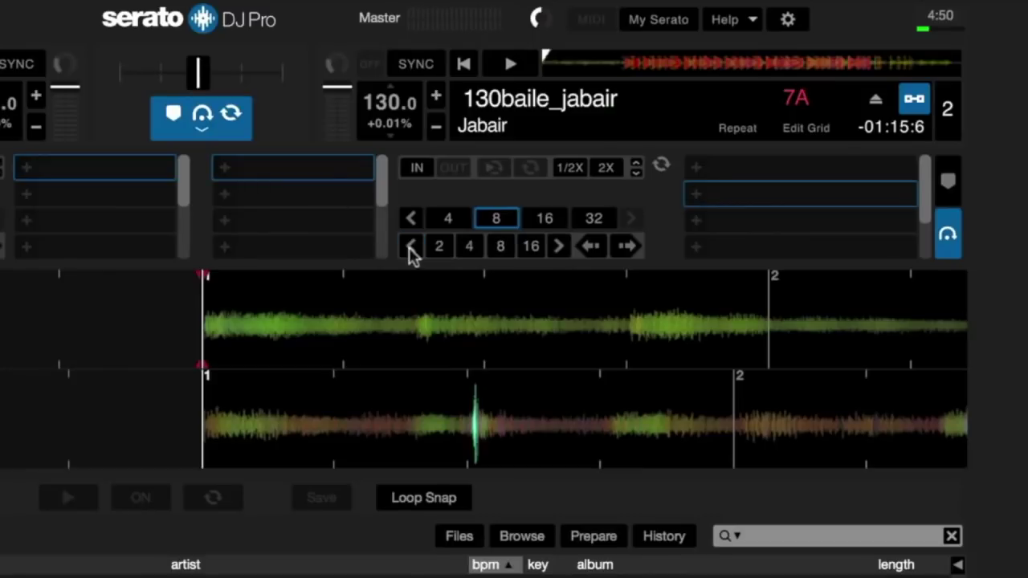
{"action": "left_click", "coordinate": [411, 247]}
{"action": "left_click", "coordinate": [559, 246]}
{"action": "left_click", "coordinate": [559, 246]}
Step: Play 130baile_jabair on deck 2, beat jump forward 32 beats and back 16 beats
{"action": "key", "text": "s"}
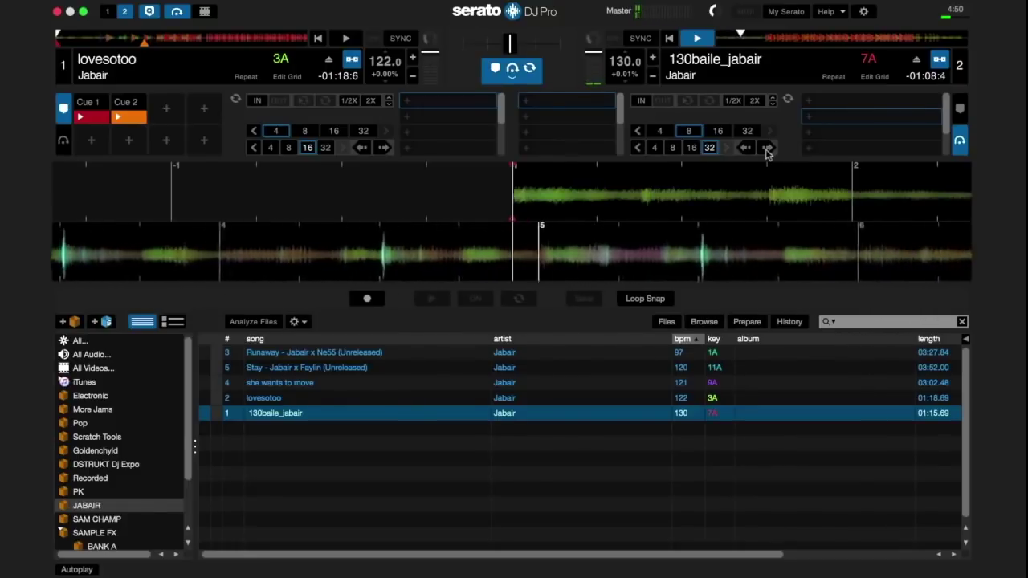
{"action": "left_click", "coordinate": [767, 148]}
{"action": "left_click", "coordinate": [690, 147]}
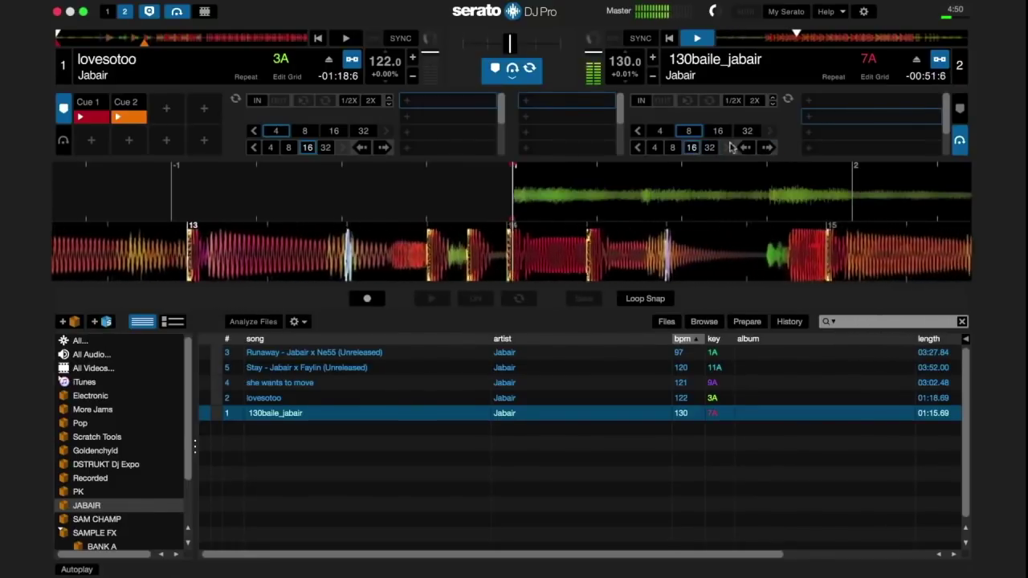
{"action": "left_click", "coordinate": [746, 148]}
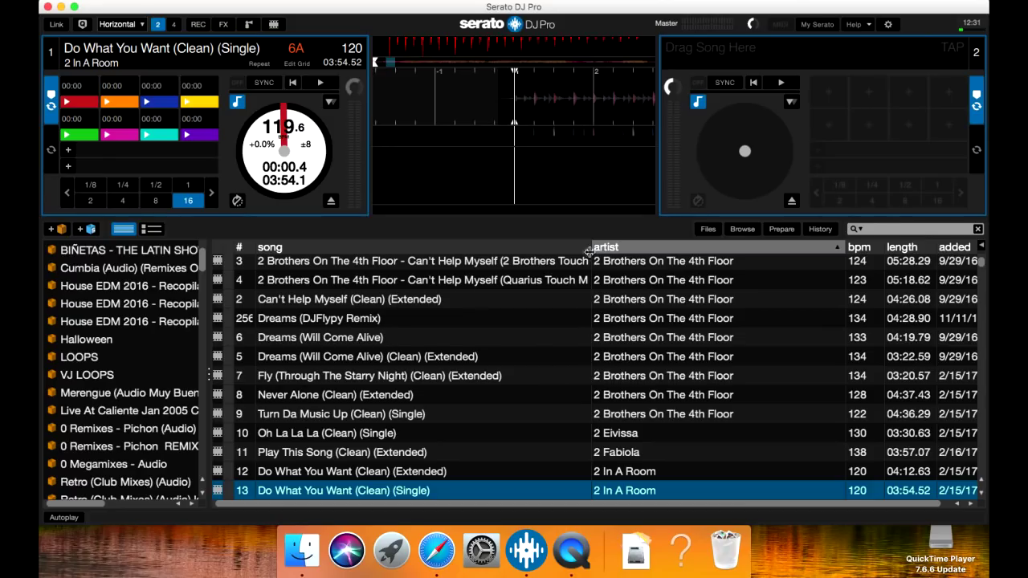
Step: Expand the Serato DJ Pro window to full screen
{"action": "left_click", "coordinate": [73, 7]}
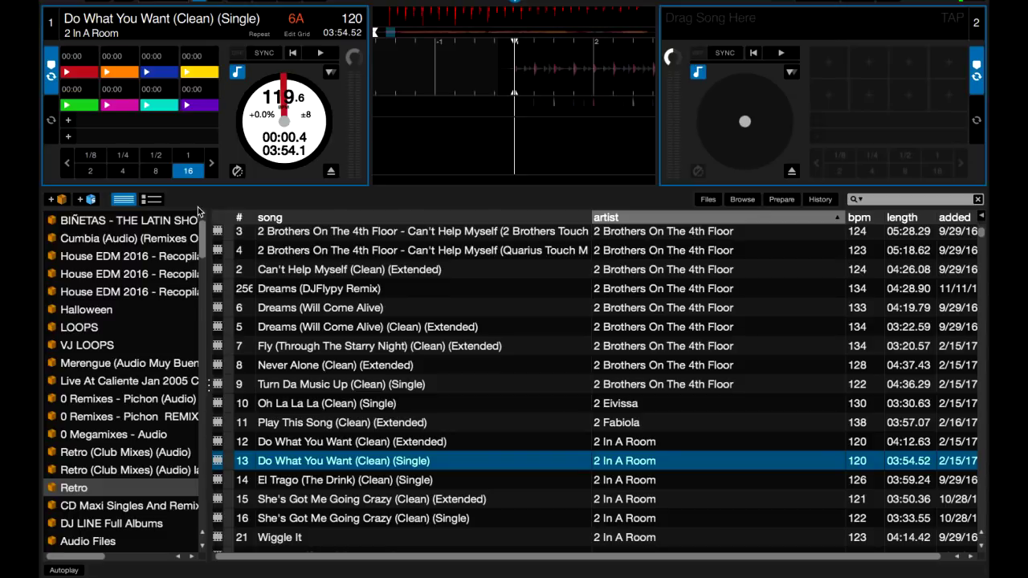
{"action": "mouse_move", "coordinate": [157, 86]}
Step: Try the Hi-Res Screen Display option in the Library + Display settings, restore it and return to the decks
{"action": "left_click", "coordinate": [892, 5]}
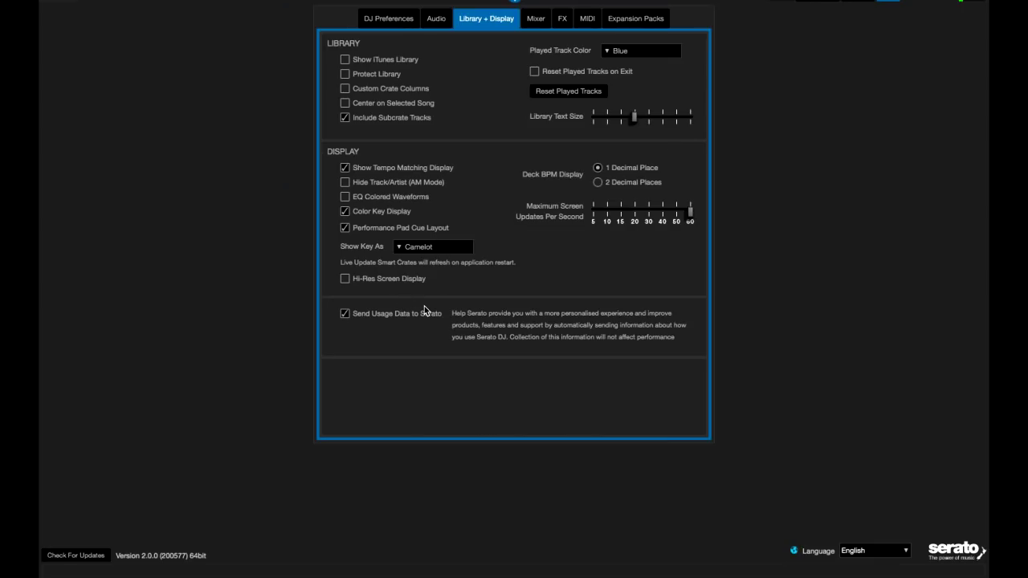
{"action": "left_click", "coordinate": [346, 280]}
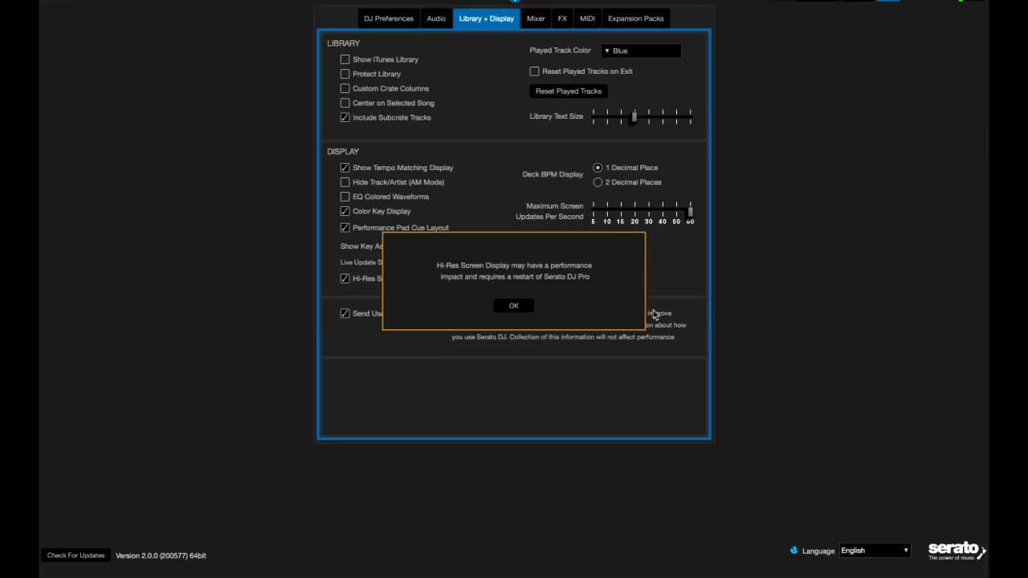
{"action": "left_click", "coordinate": [514, 306]}
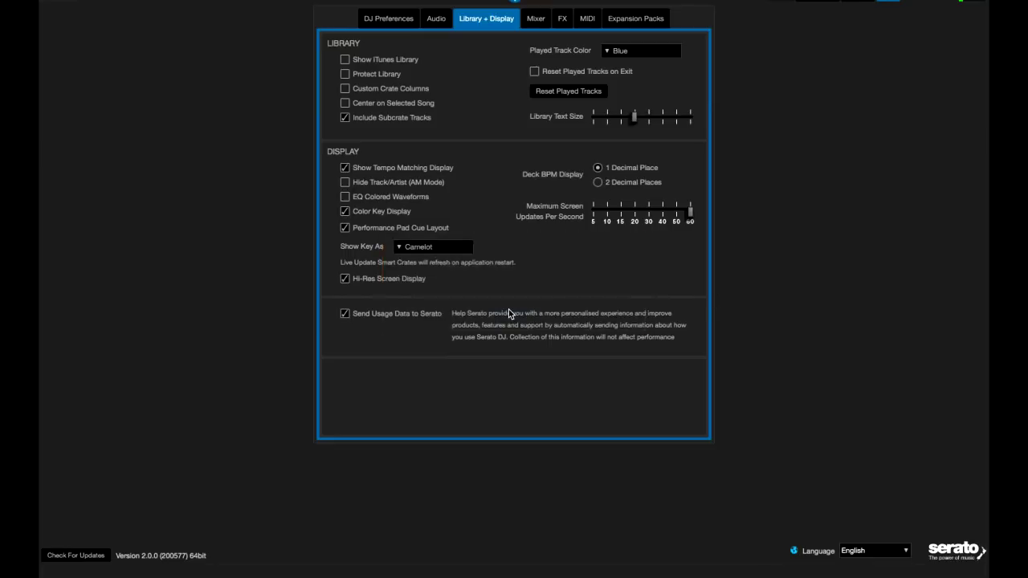
{"action": "left_click", "coordinate": [345, 281]}
{"action": "left_click", "coordinate": [896, 3]}
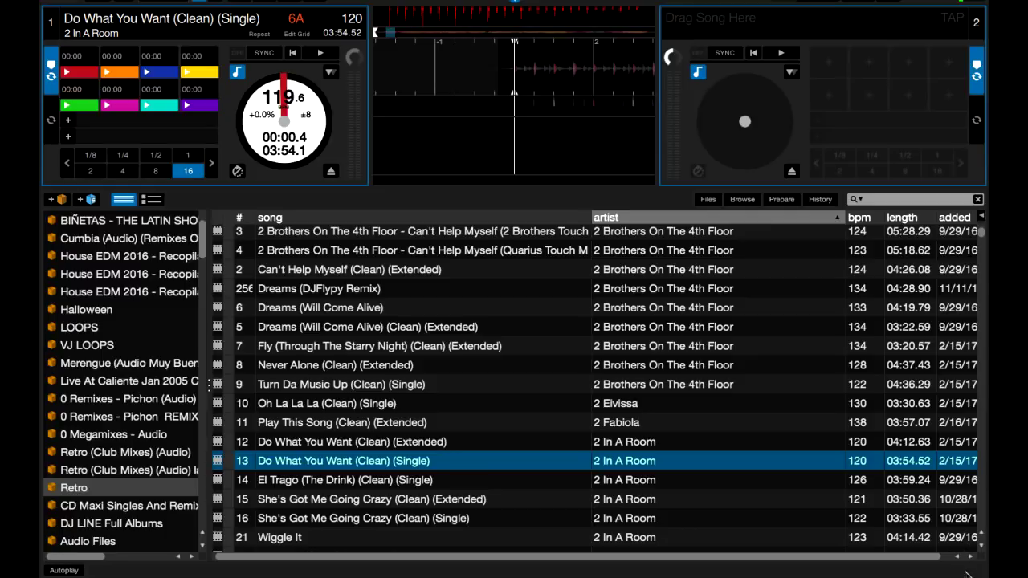
Step: Look through the Help options and the controller's connection status
{"action": "left_click", "coordinate": [860, 3]}
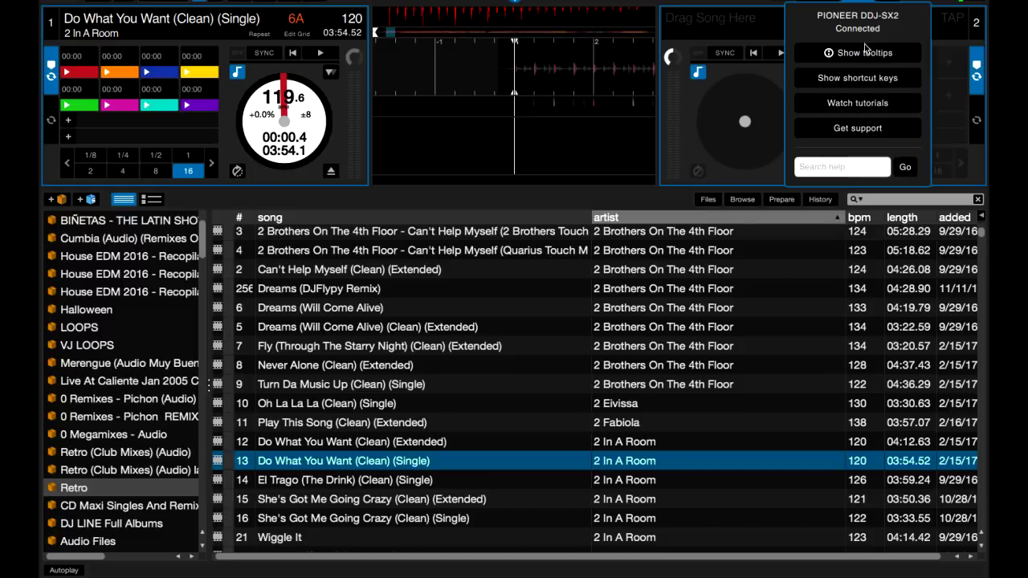
{"action": "left_click", "coordinate": [913, 3]}
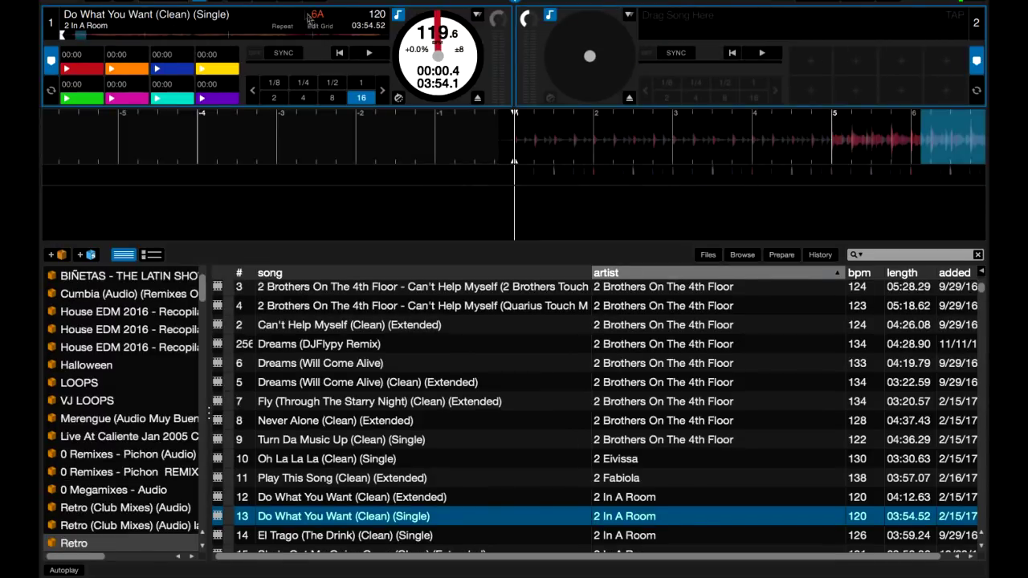
Step: Preview the Stack and Library display layouts and set the layout to Horizontal
{"action": "left_click", "coordinate": [184, 2]}
{"action": "left_click", "coordinate": [162, 34]}
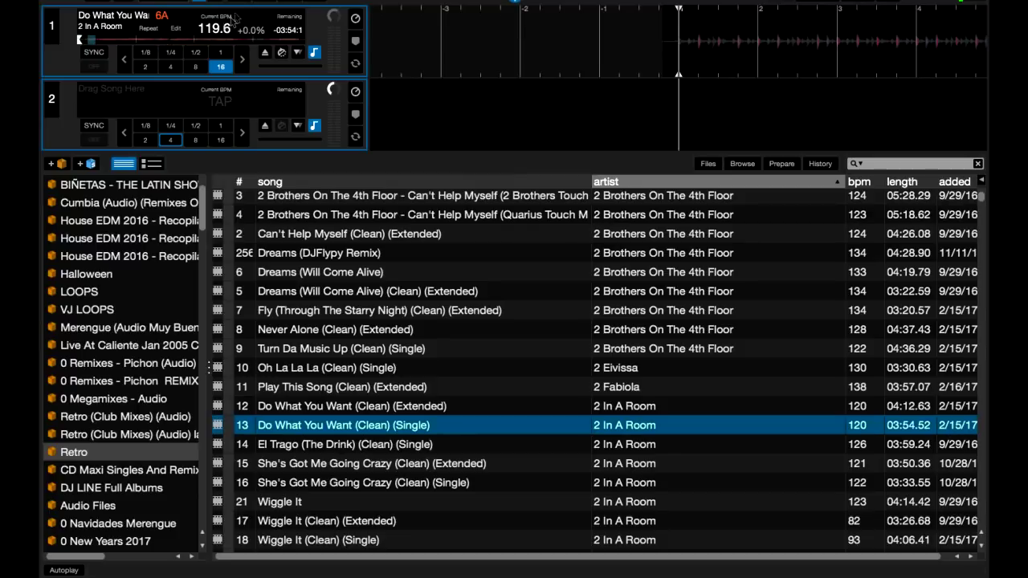
{"action": "left_click", "coordinate": [183, 2]}
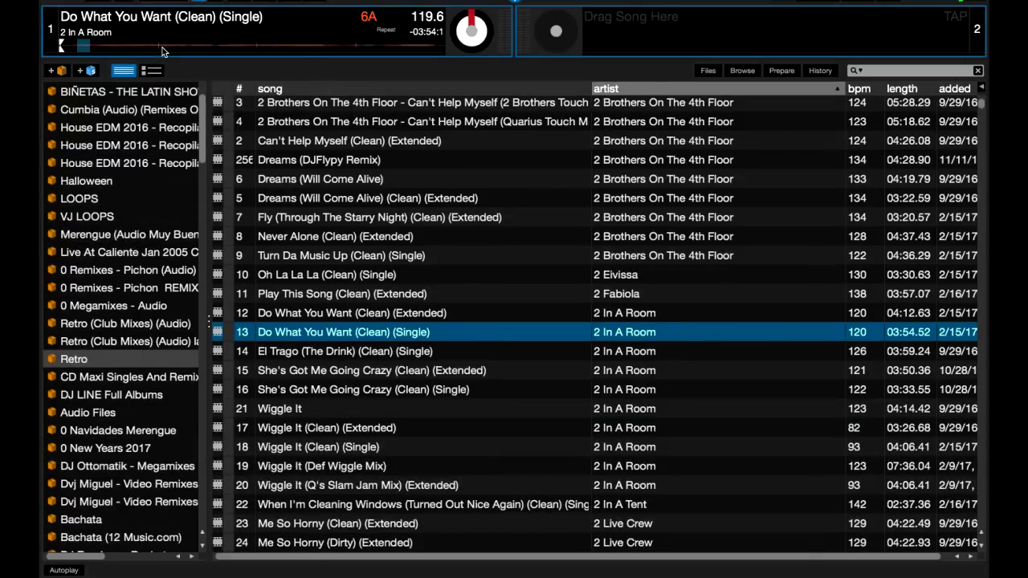
{"action": "left_click", "coordinate": [164, 50]}
{"action": "left_click", "coordinate": [183, 3]}
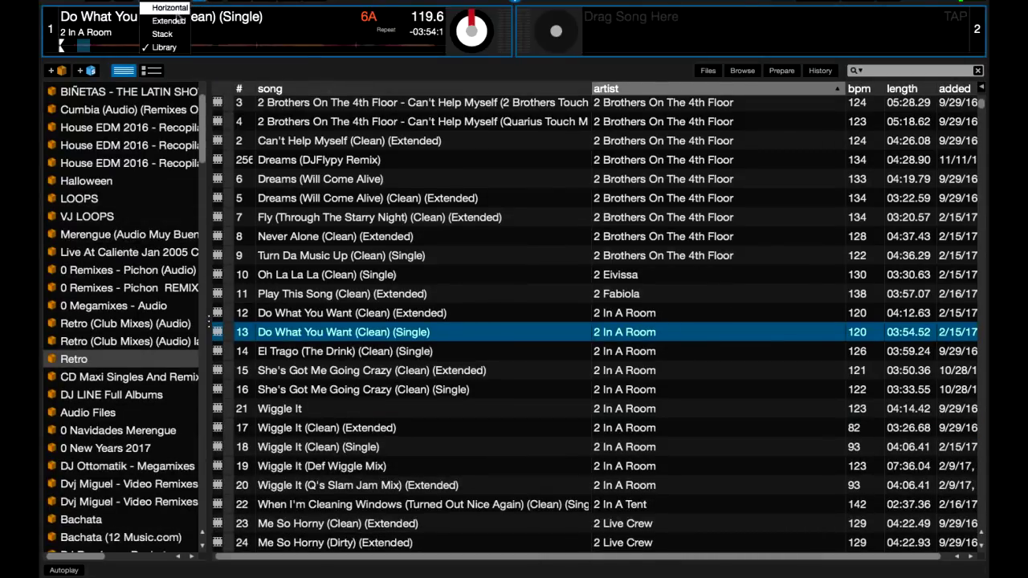
{"action": "left_click", "coordinate": [178, 17]}
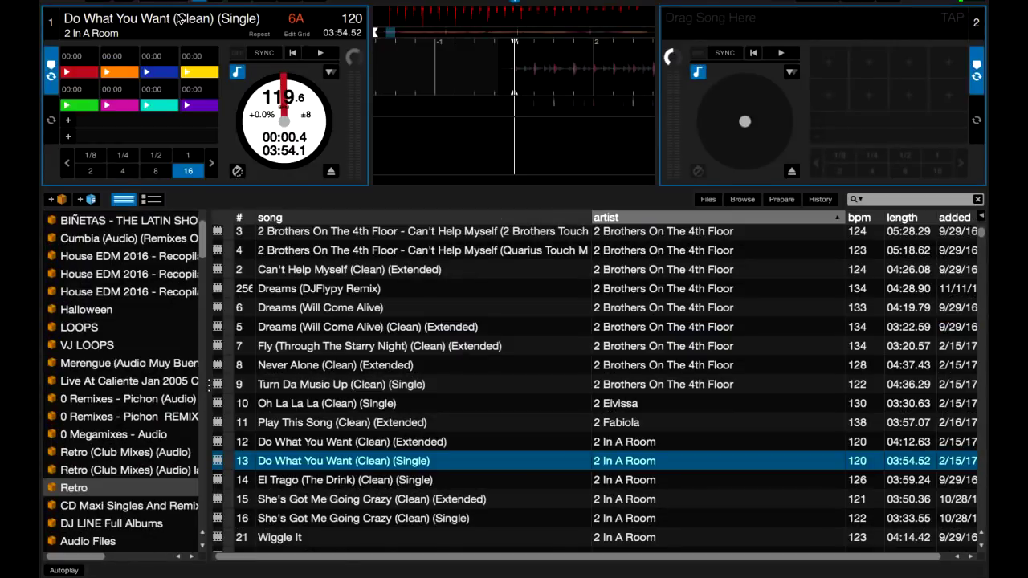